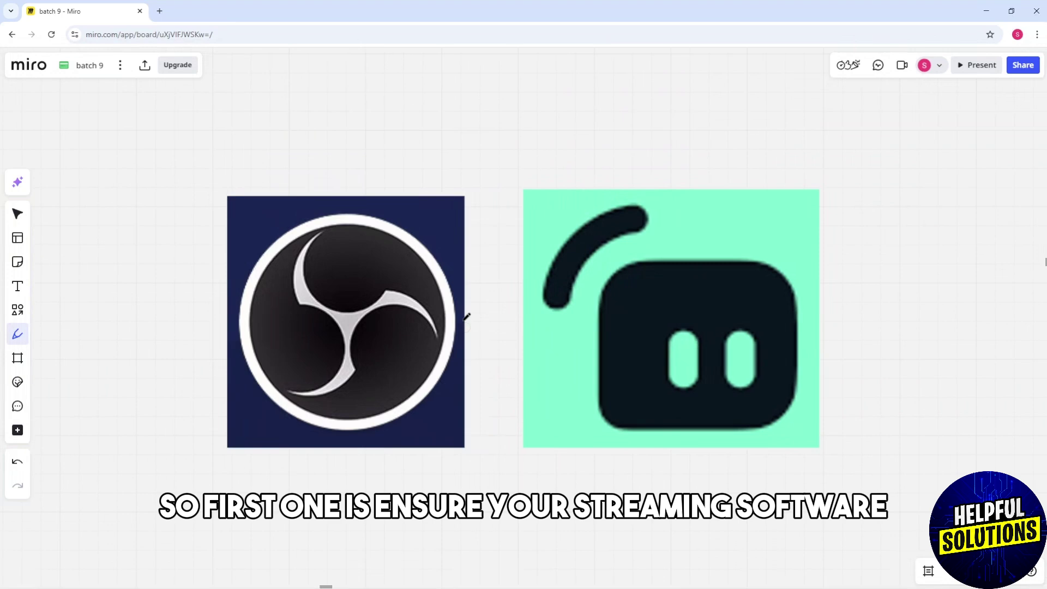
# Step: Draw green pen checkmarks above the OBS logo and the Streamlabs logo
pyautogui.moveTo(373, 146); pyautogui.dragTo(402, 105)
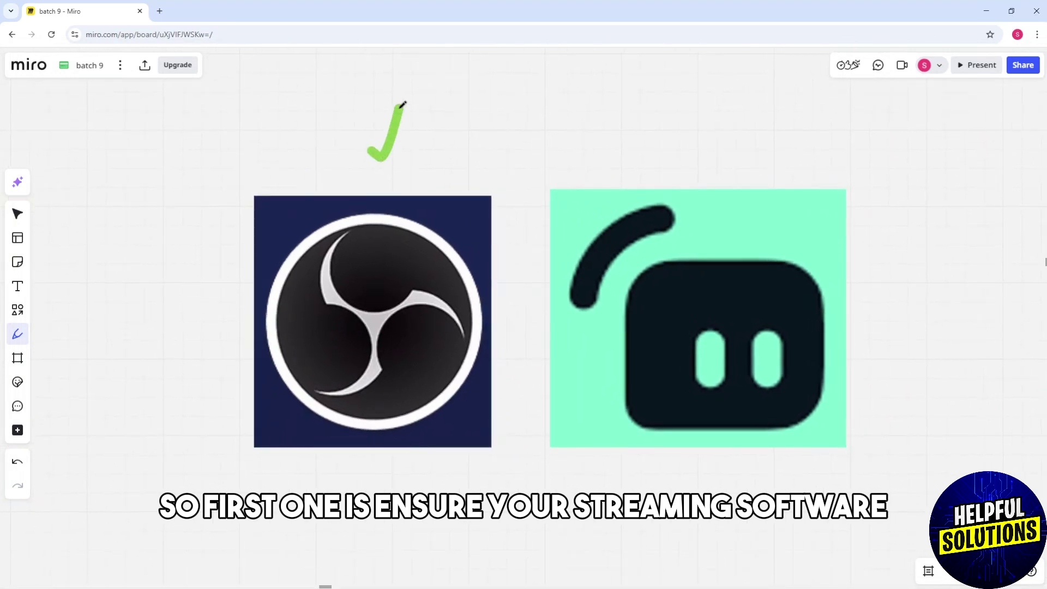
pyautogui.moveTo(663, 150); pyautogui.dragTo(716, 95)
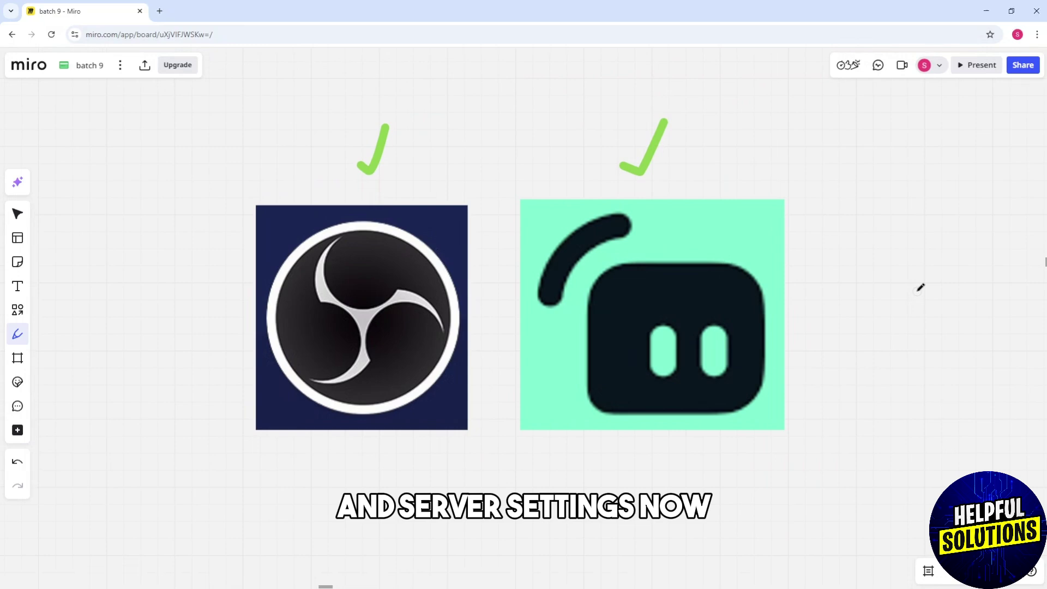
pyautogui.hscroll(10, 939, 296)
pyautogui.hscroll(4, 348, 274)
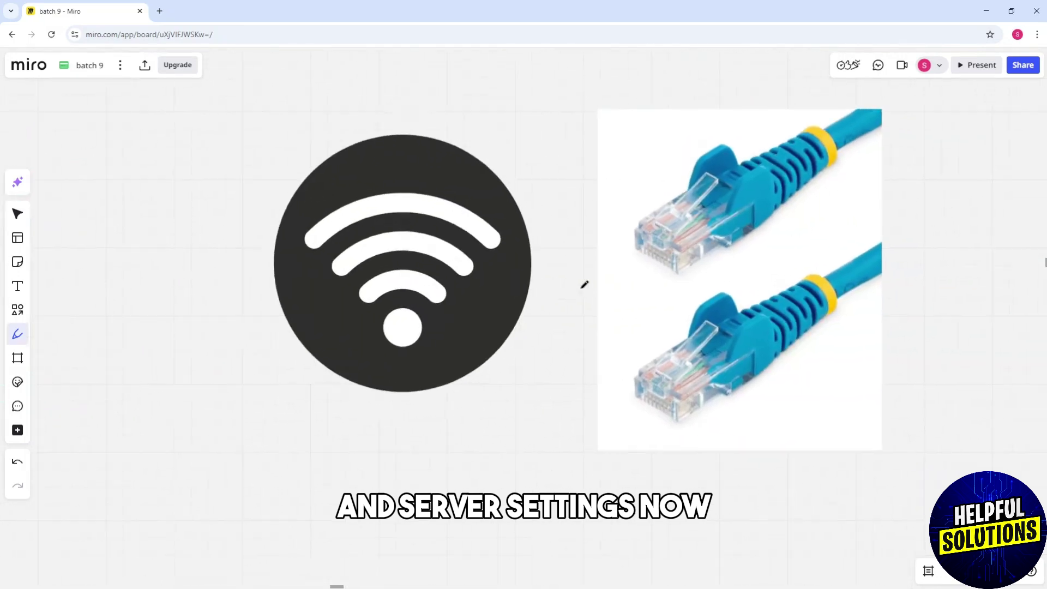
pyautogui.hscroll(2, 584, 285)
pyautogui.hscroll(-2, 483, 315)
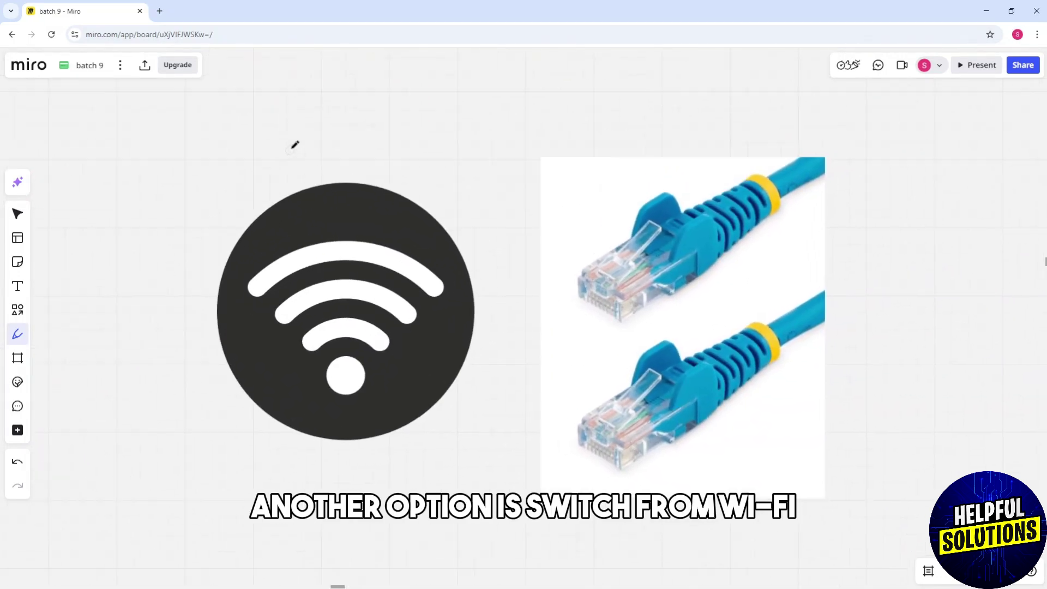
# Step: Checkmark the Wi-Fi icon and Ethernet cable in green, with an arrow from Wi-Fi to cable
pyautogui.moveTo(317, 137)
pyautogui.mouseDown()
pyautogui.moveTo(324, 150)
pyautogui.moveTo(344, 101)
pyautogui.mouseUp()
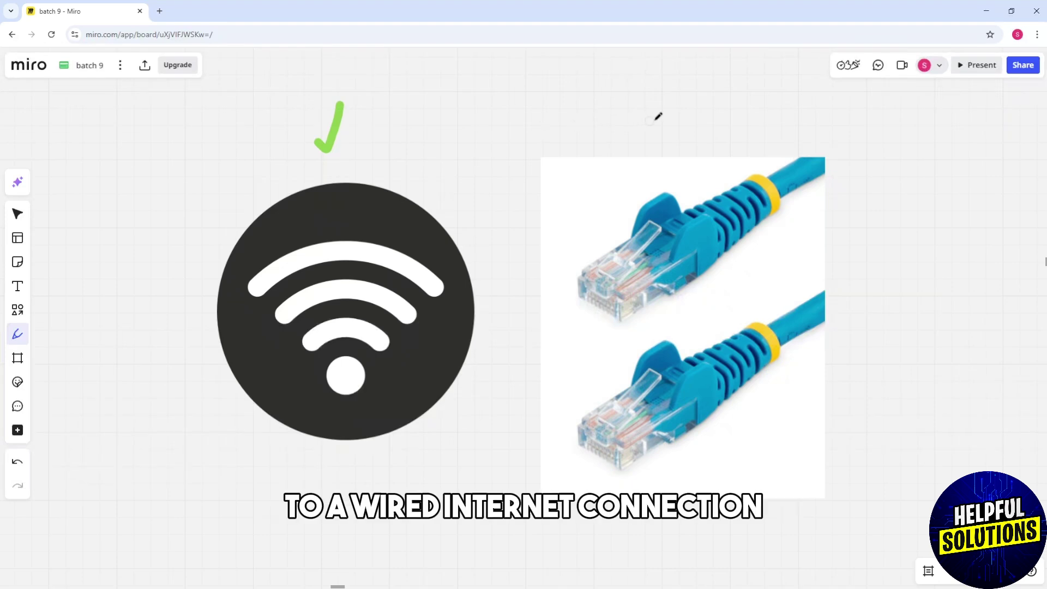
pyautogui.moveTo(679, 114)
pyautogui.mouseDown()
pyautogui.moveTo(688, 124)
pyautogui.moveTo(705, 89)
pyautogui.mouseUp()
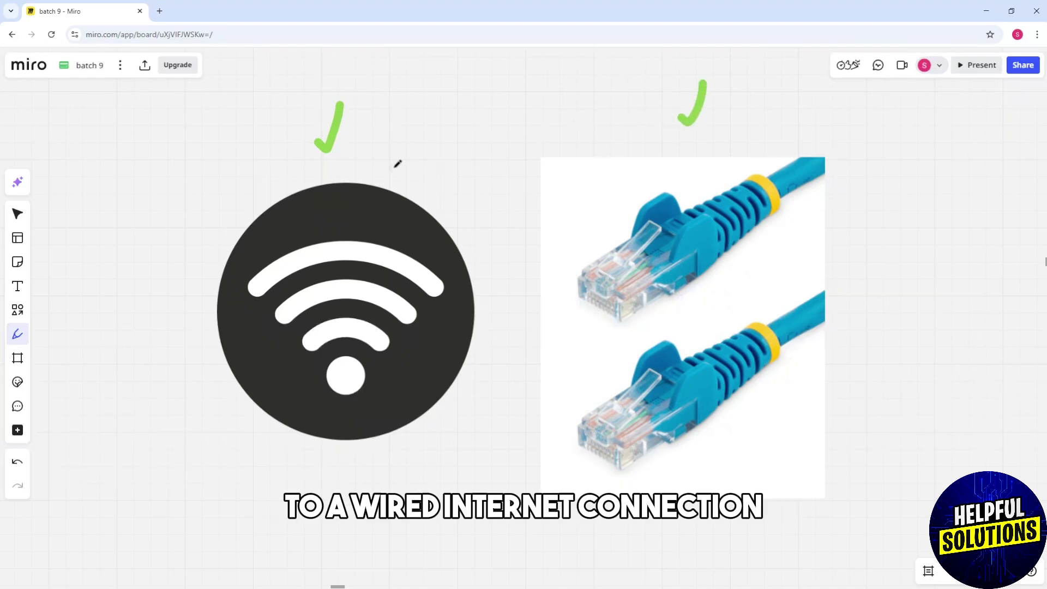
pyautogui.moveTo(411, 174)
pyautogui.mouseDown()
pyautogui.moveTo(492, 165)
pyautogui.moveTo(493, 140)
pyautogui.mouseUp()
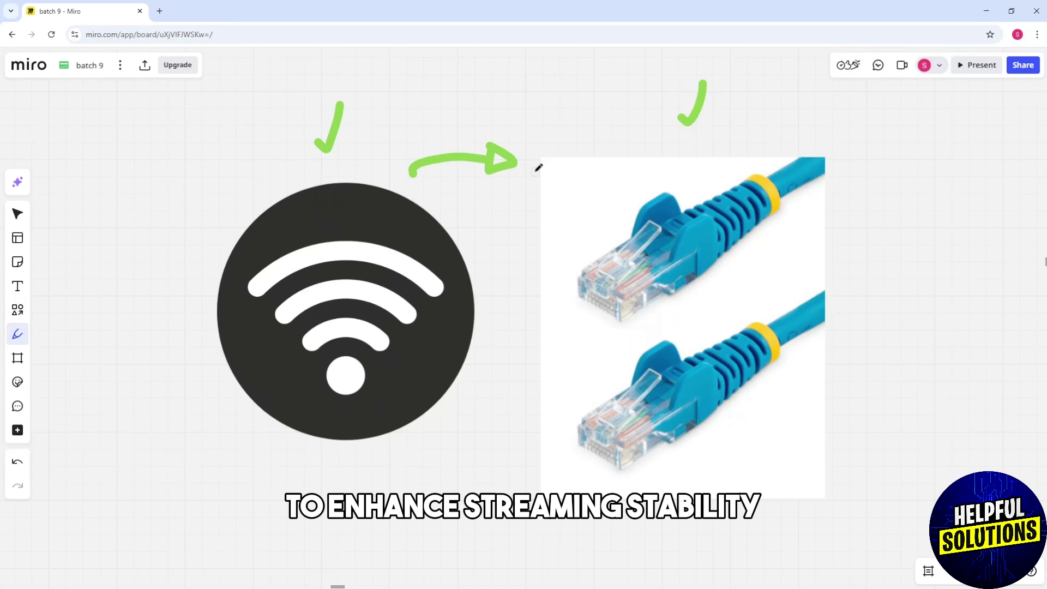
pyautogui.hscroll(1, 878, 278)
pyautogui.hscroll(6, 843, 278)
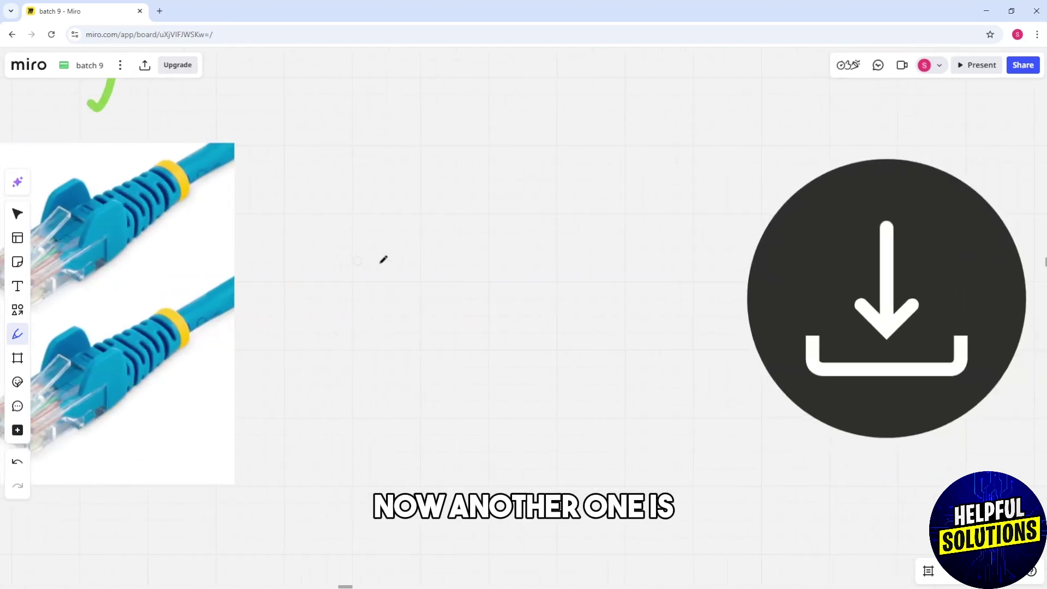
pyautogui.hscroll(4, 381, 257)
# Step: Nudge the download icon slightly lower on the board
pyautogui.moveTo(448, 284)
pyautogui.mouseDown()
pyautogui.moveTo(227, 280)
pyautogui.moveTo(246, 289)
pyautogui.mouseUp()
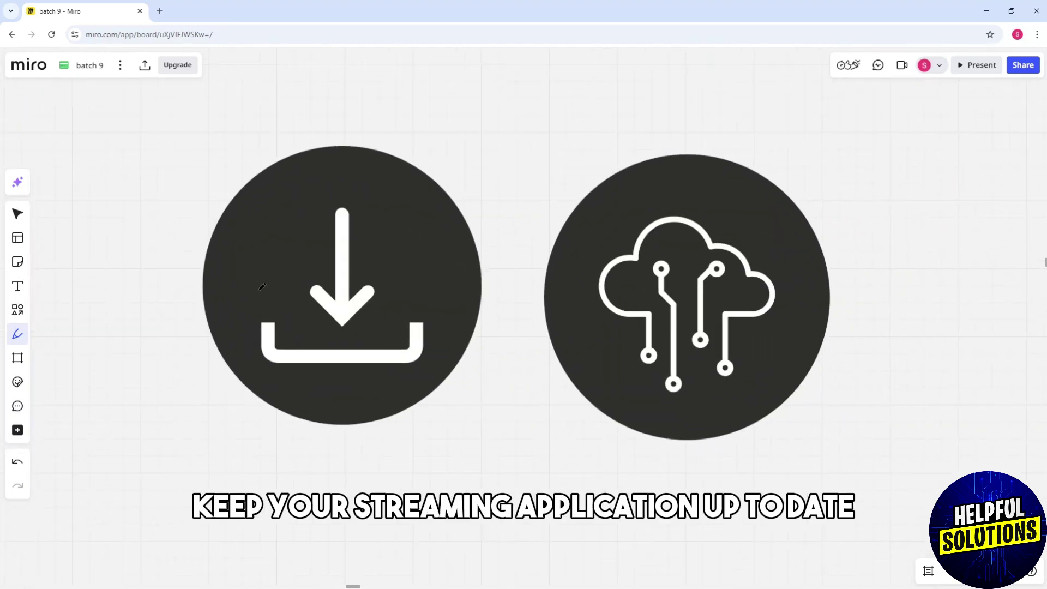
pyautogui.hscroll(-1, 263, 287)
pyautogui.click(16, 213)
pyautogui.click(397, 260)
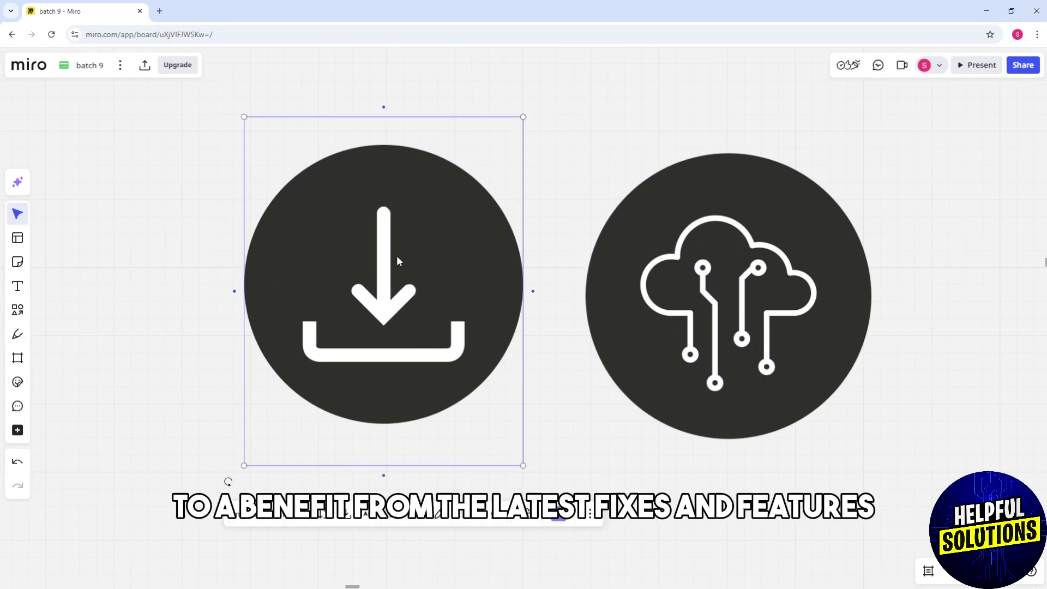
pyautogui.moveTo(397, 261); pyautogui.dragTo(396, 276)
pyautogui.click(205, 295)
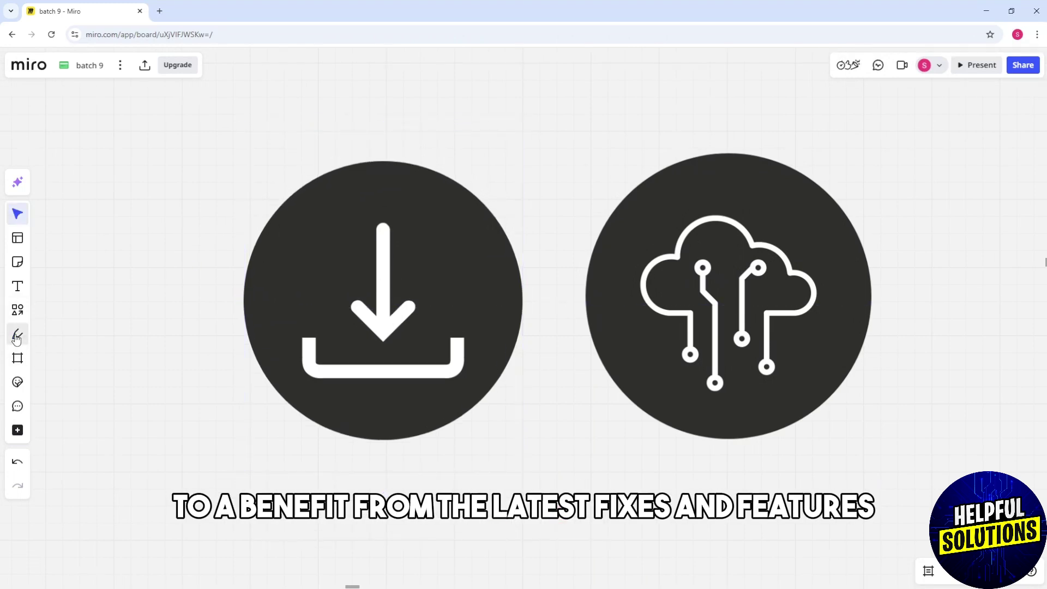
# Step: Draw green freehand checkmarks above the download and cloud icons
pyautogui.click(17, 335)
pyautogui.moveTo(367, 118); pyautogui.dragTo(414, 62)
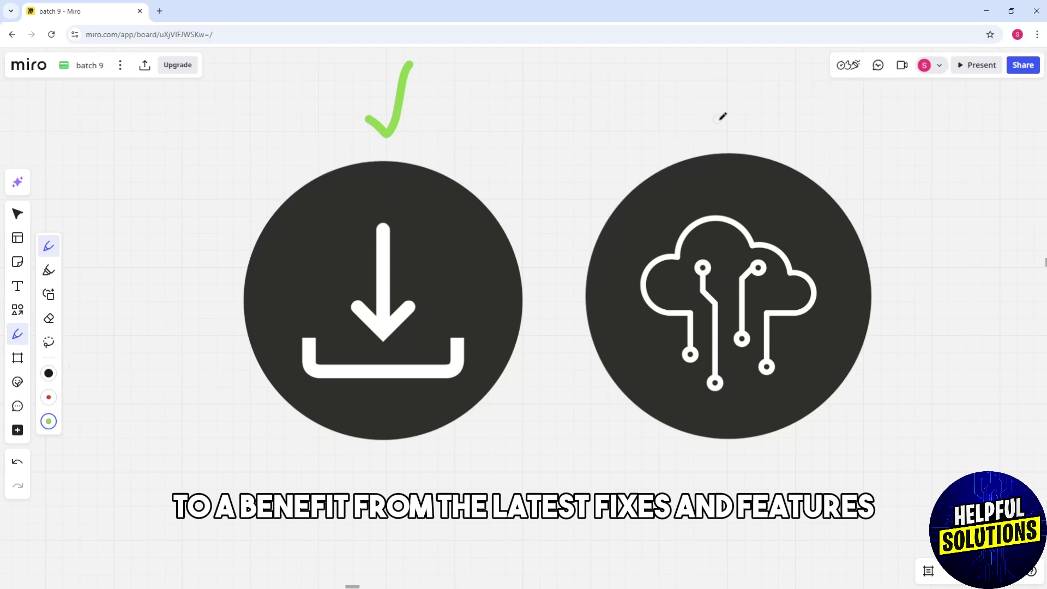
pyautogui.moveTo(717, 118); pyautogui.dragTo(758, 76)
pyautogui.moveTo(909, 227)
pyautogui.mouseDown()
pyautogui.moveTo(530, 228)
pyautogui.moveTo(276, 266)
pyautogui.mouseUp()
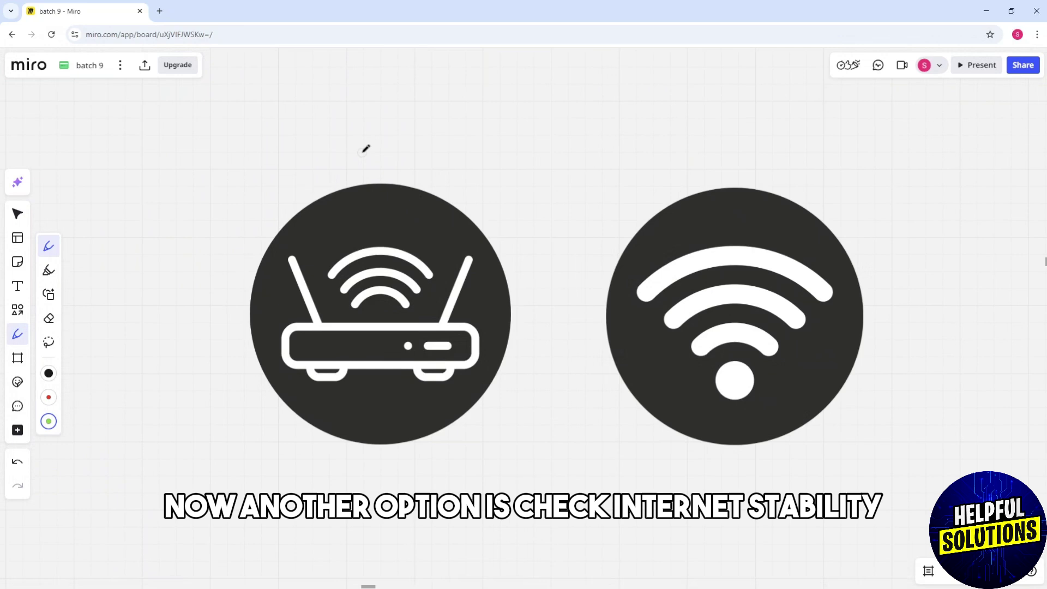
# Step: Checkmark the router and Wi-Fi icons in green, then bring the Restart icon into view
pyautogui.moveTo(360, 150); pyautogui.dragTo(394, 114)
pyautogui.moveTo(721, 158)
pyautogui.mouseDown()
pyautogui.moveTo(737, 169)
pyautogui.moveTo(759, 127)
pyautogui.mouseUp()
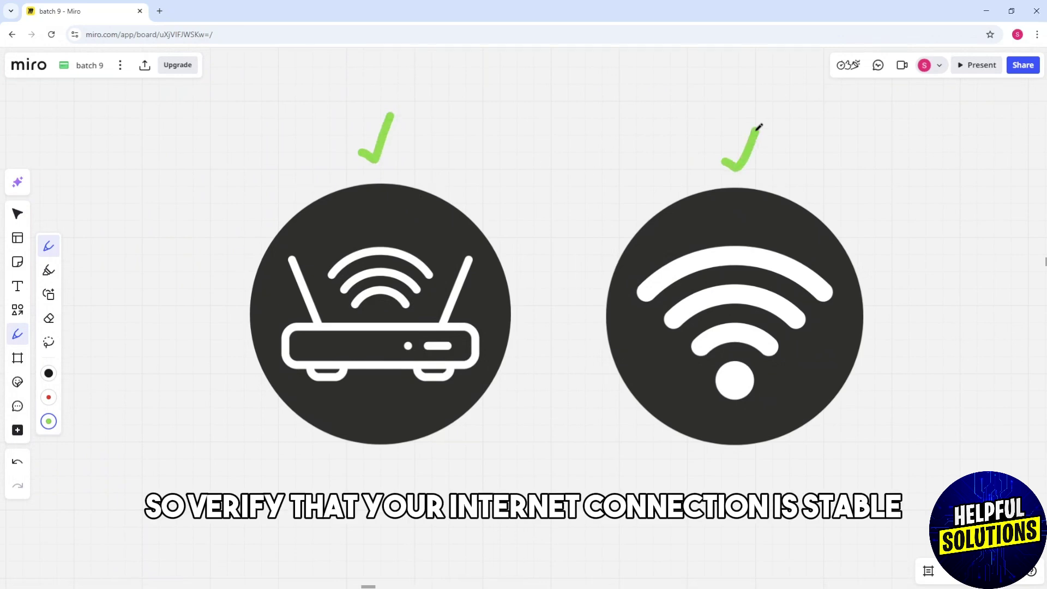
pyautogui.moveTo(748, 236); pyautogui.dragTo(745, 223)
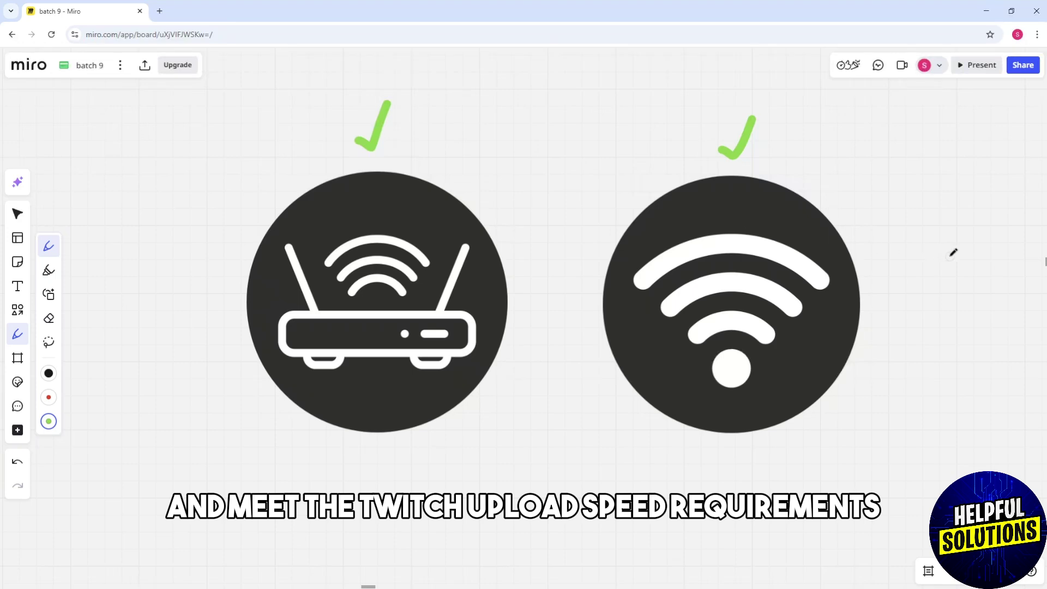
pyautogui.moveTo(961, 252); pyautogui.dragTo(528, 254)
pyautogui.moveTo(924, 296)
pyautogui.mouseDown()
pyautogui.moveTo(745, 296)
pyautogui.moveTo(805, 222)
pyautogui.mouseUp()
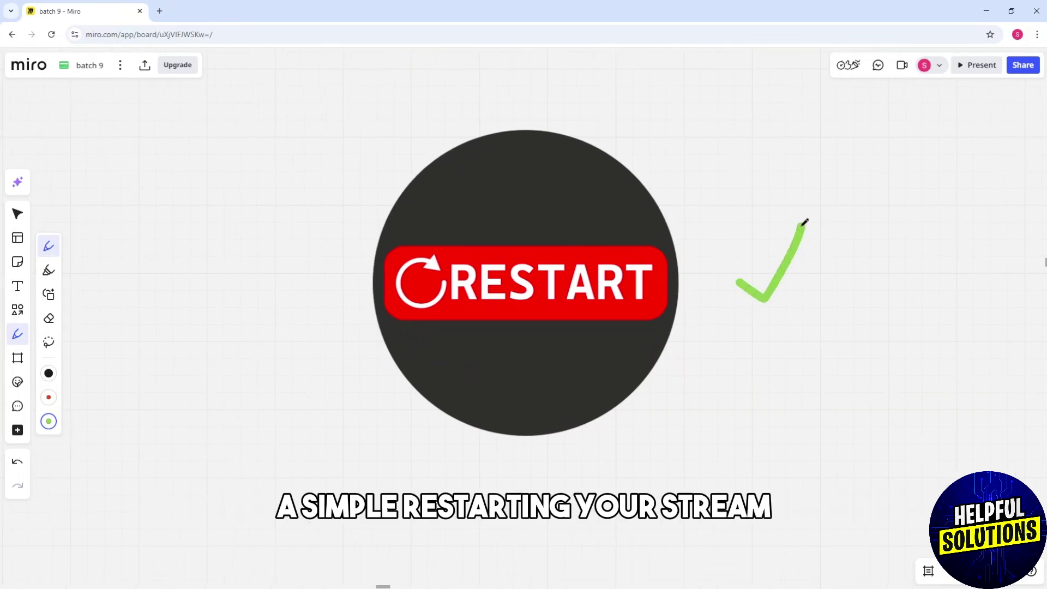